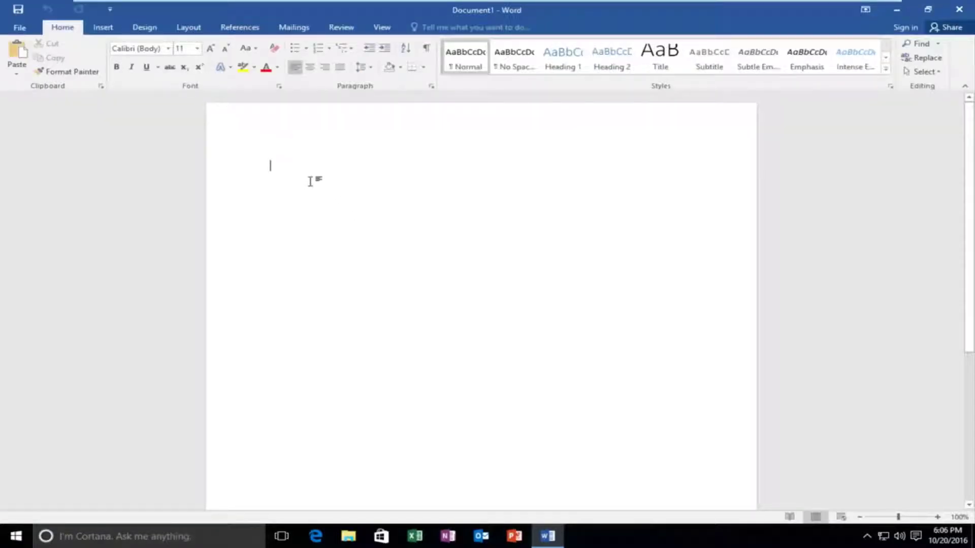
# Type 'test' in the document and choose Microsoft Print to PDF as the printer on the Print page.
pyautogui.write('test')
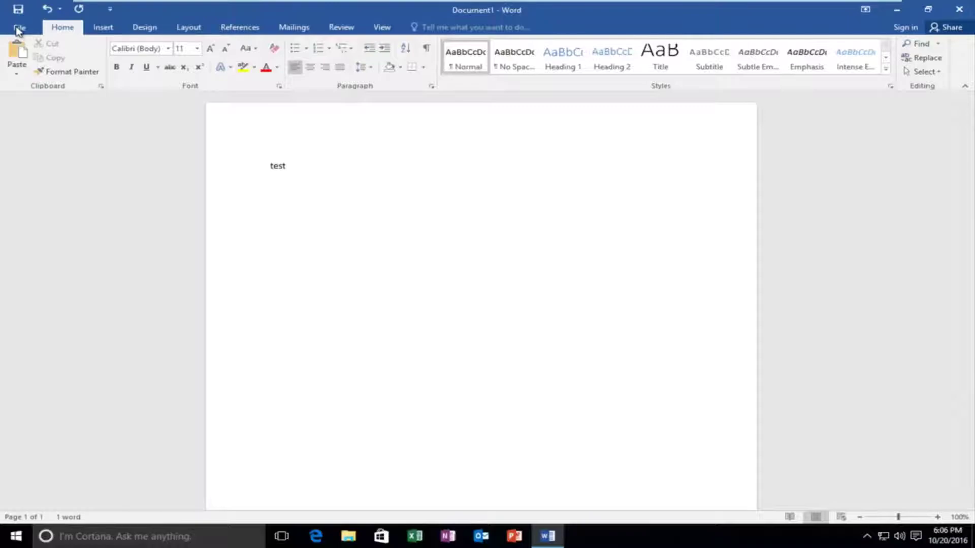
pyautogui.click(19, 30)
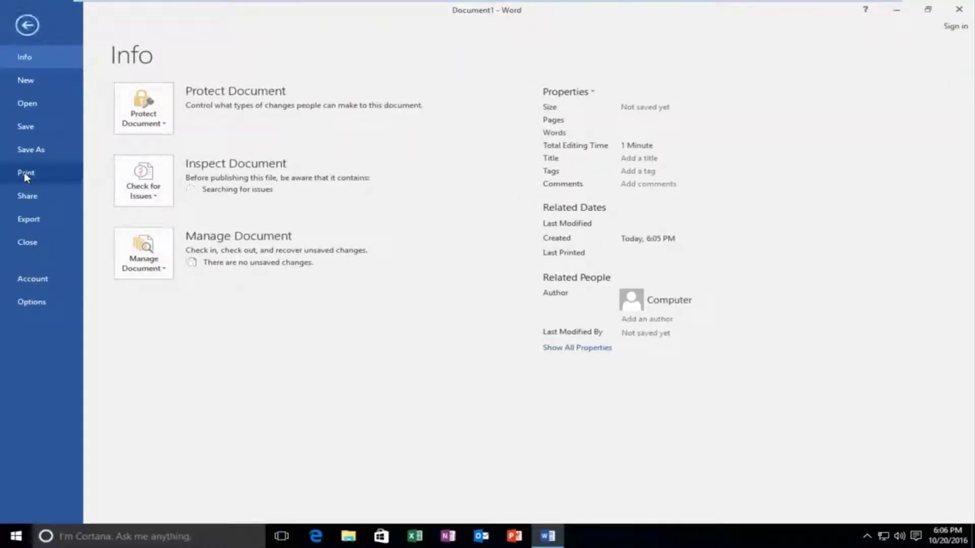
pyautogui.click(25, 174)
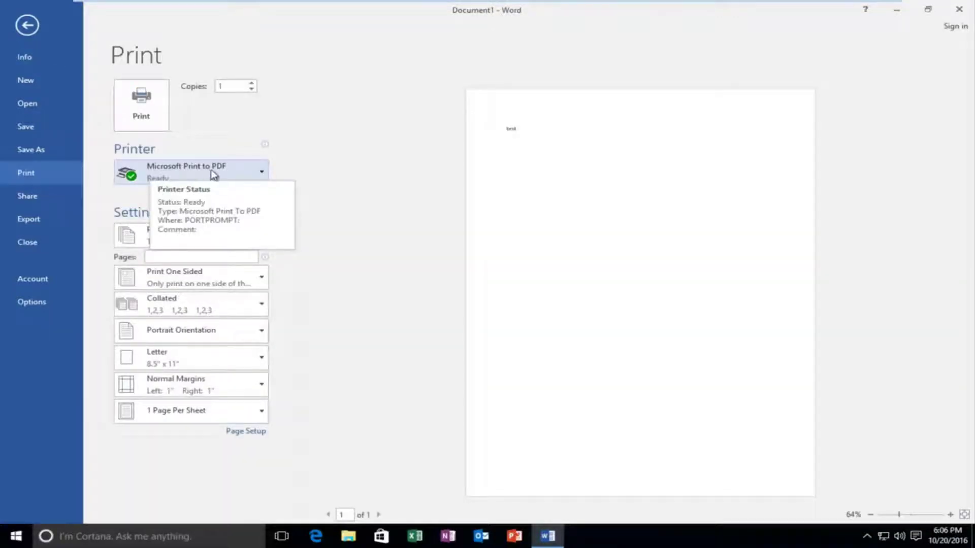
pyautogui.click(259, 173)
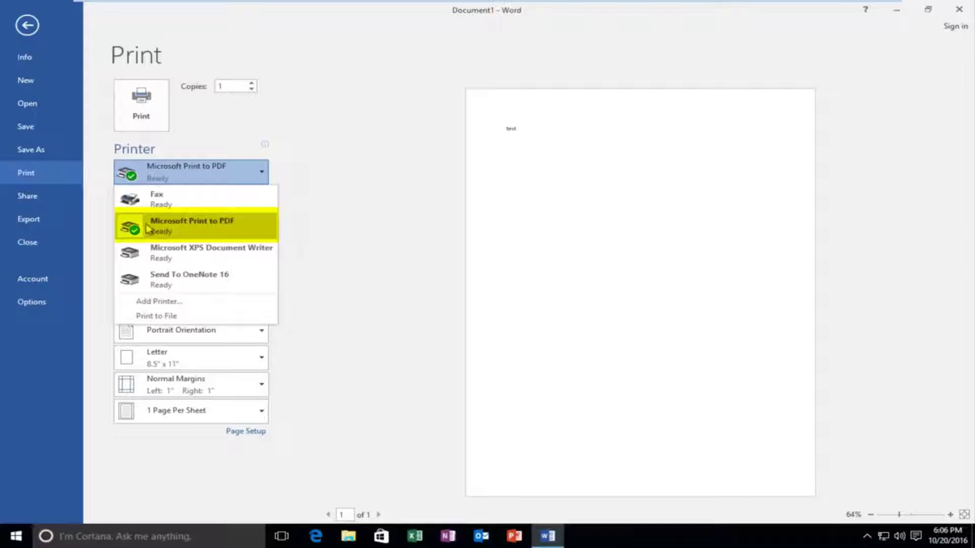
pyautogui.click(332, 226)
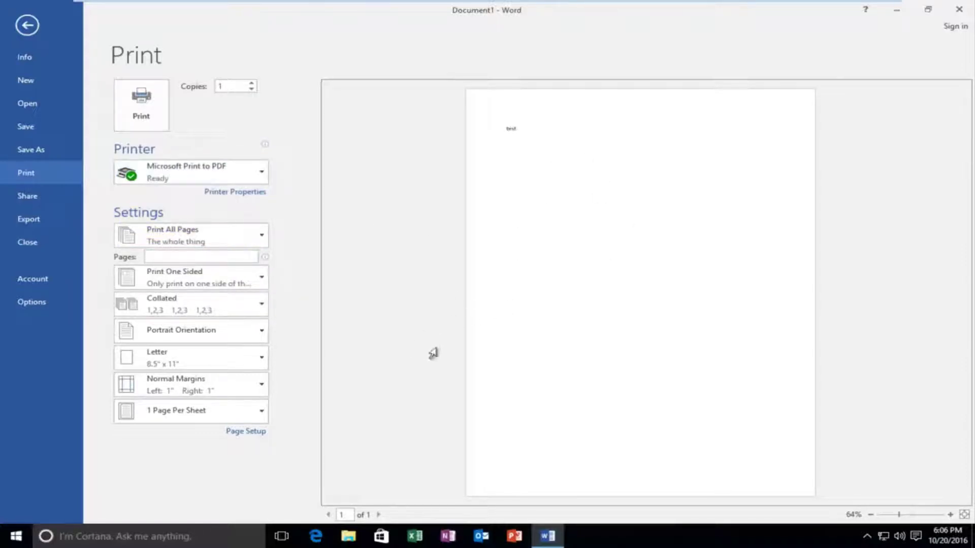
# Print the document to a PDF Document named 'word to pdf' in Documents.
pyautogui.click(145, 111)
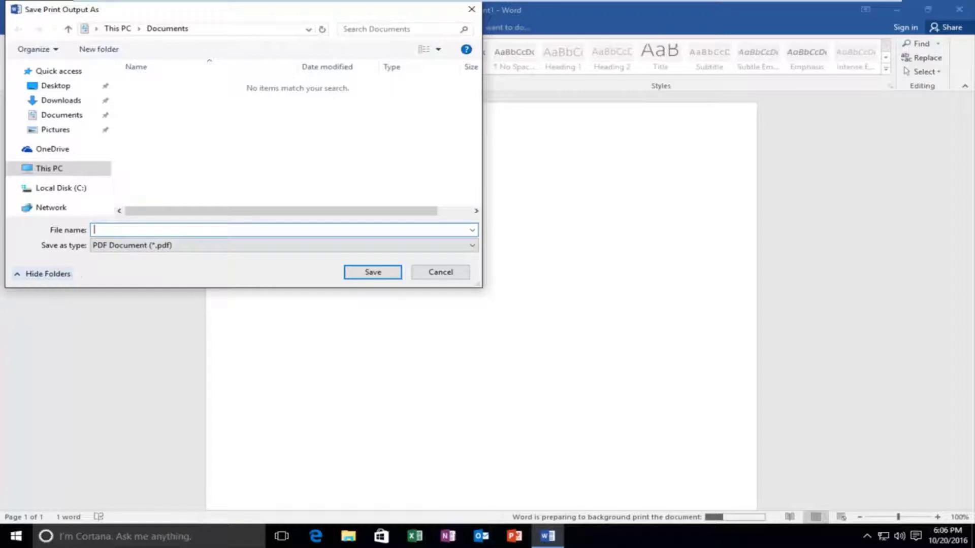
pyautogui.write('word to pdf')
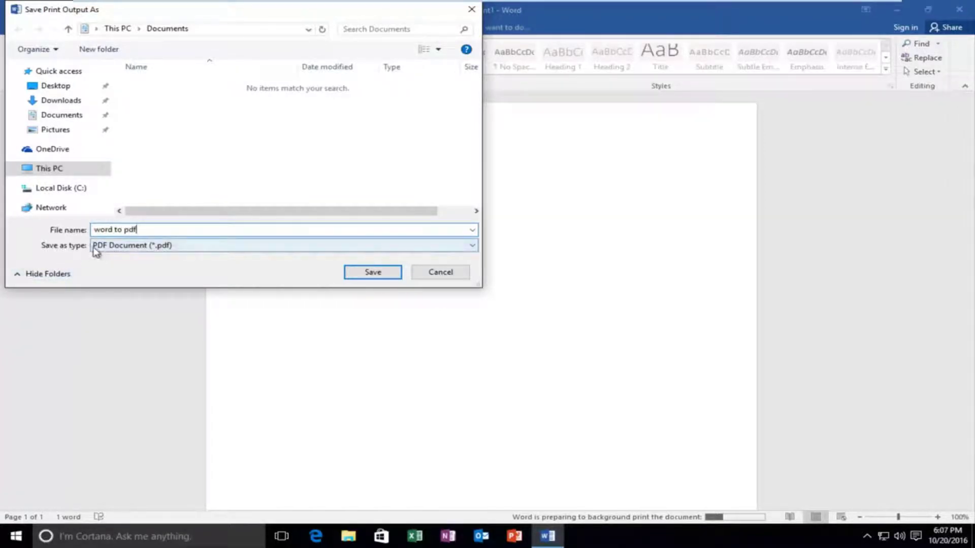
pyautogui.moveTo(199, 9); pyautogui.dragTo(441, 95)
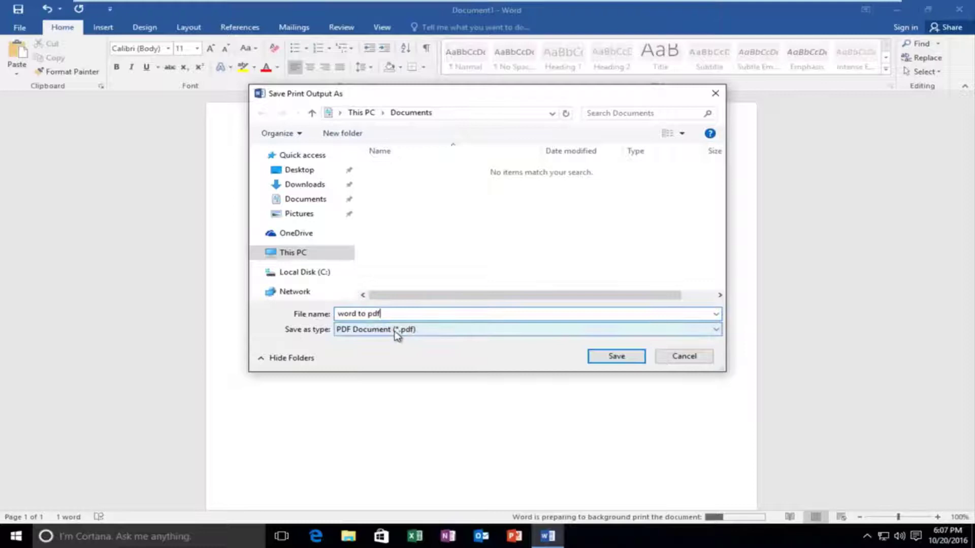
pyautogui.click(717, 331)
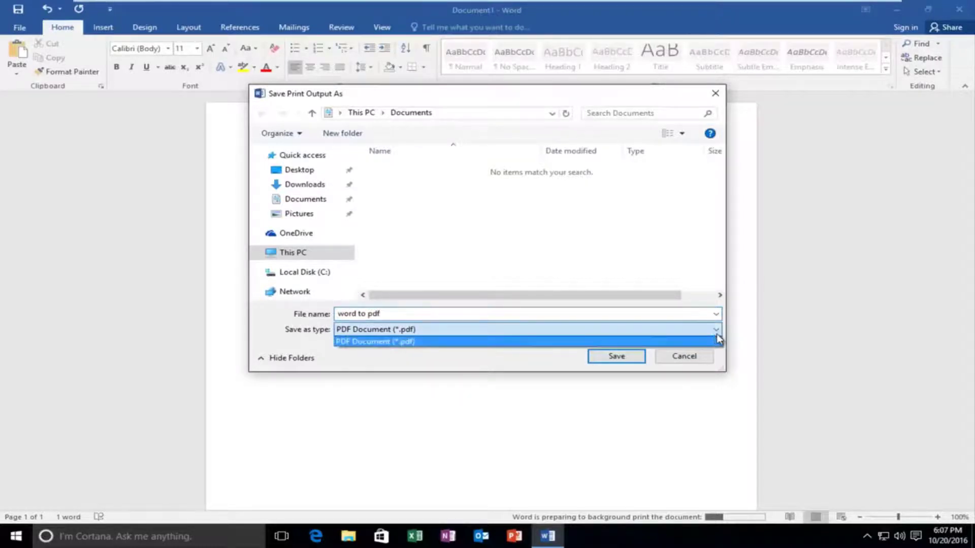
pyautogui.click(317, 336)
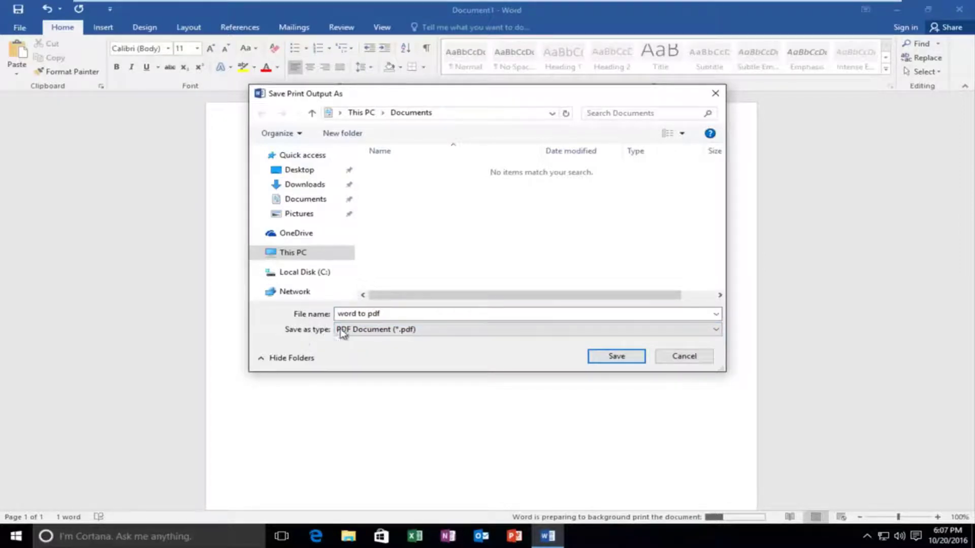
pyautogui.click(355, 330)
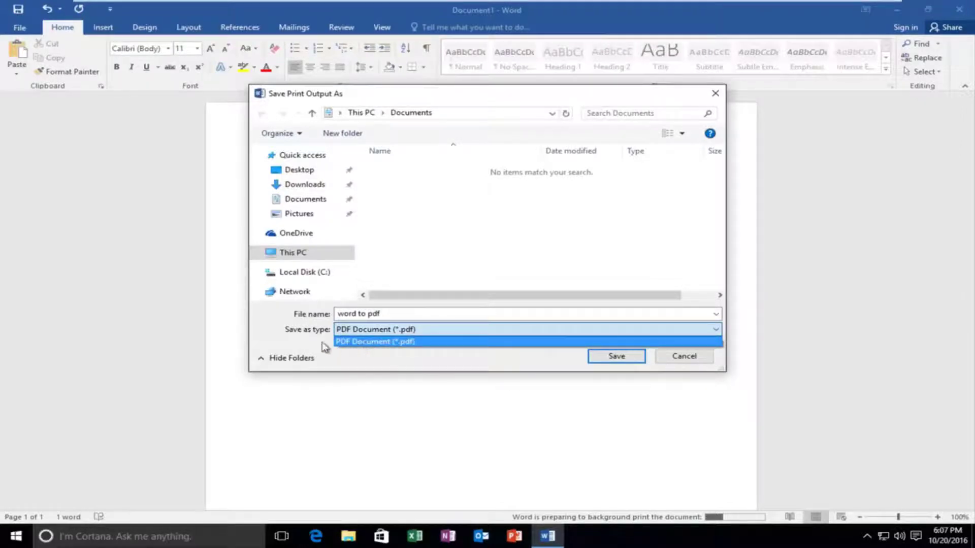
pyautogui.click(291, 335)
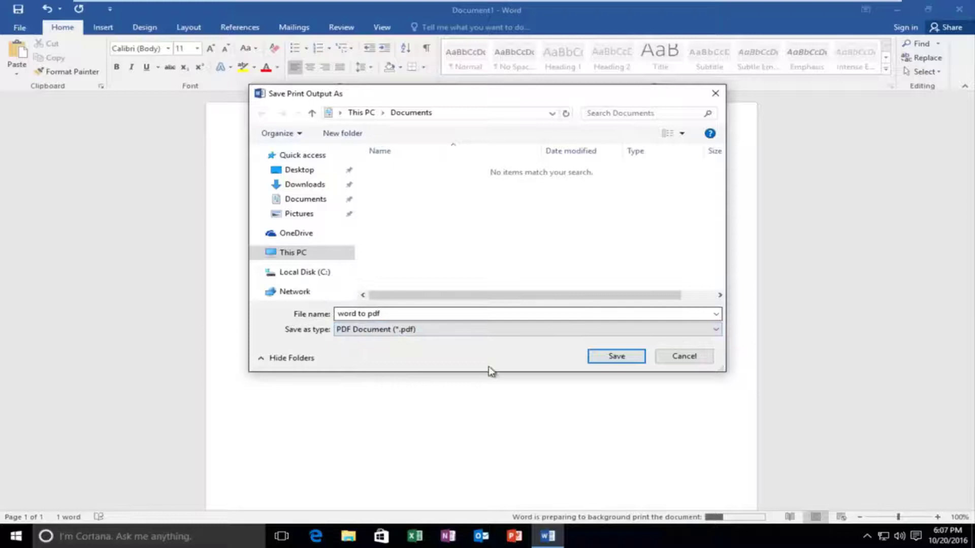
pyautogui.click(607, 361)
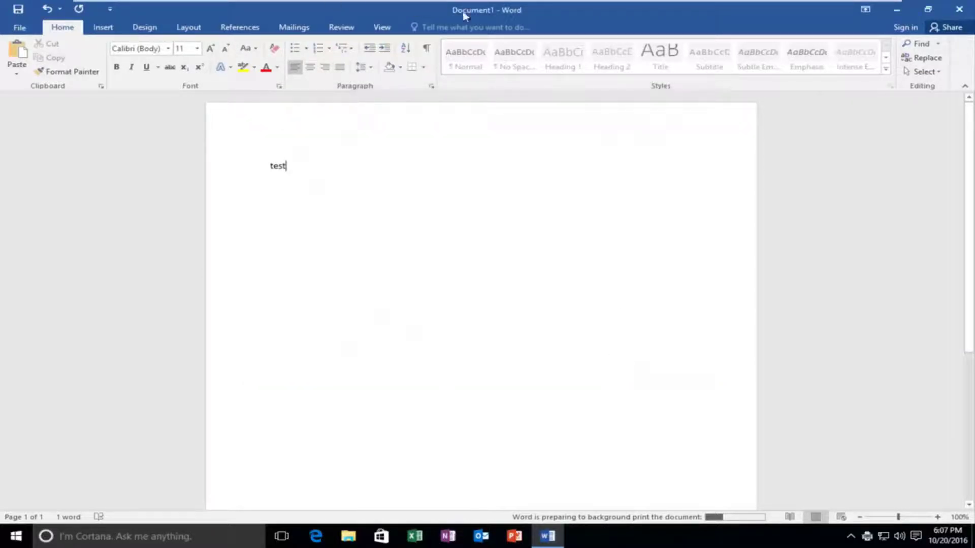
# Minimize Word, open the Documents folder from Start search, and select the 'word to pdf' file.
pyautogui.click(895, 10)
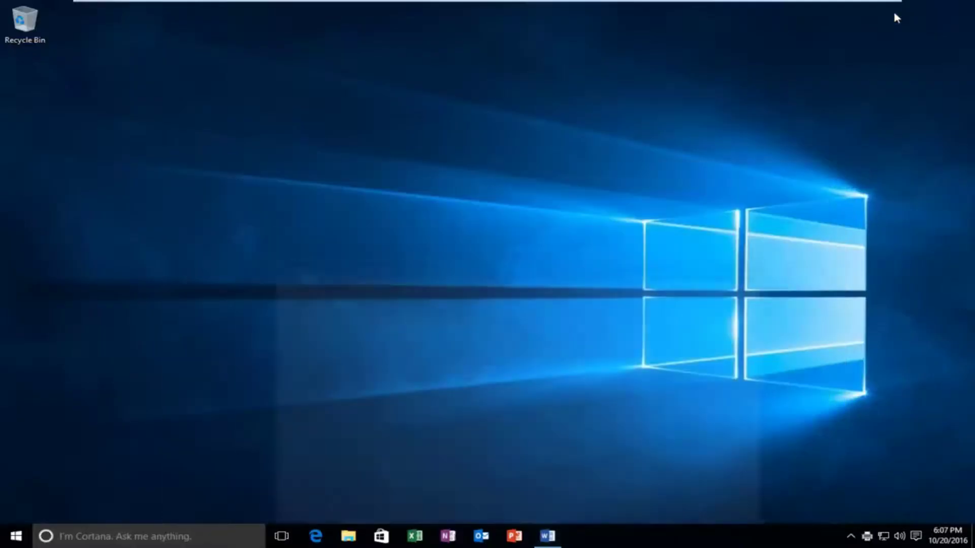
pyautogui.click(12, 545)
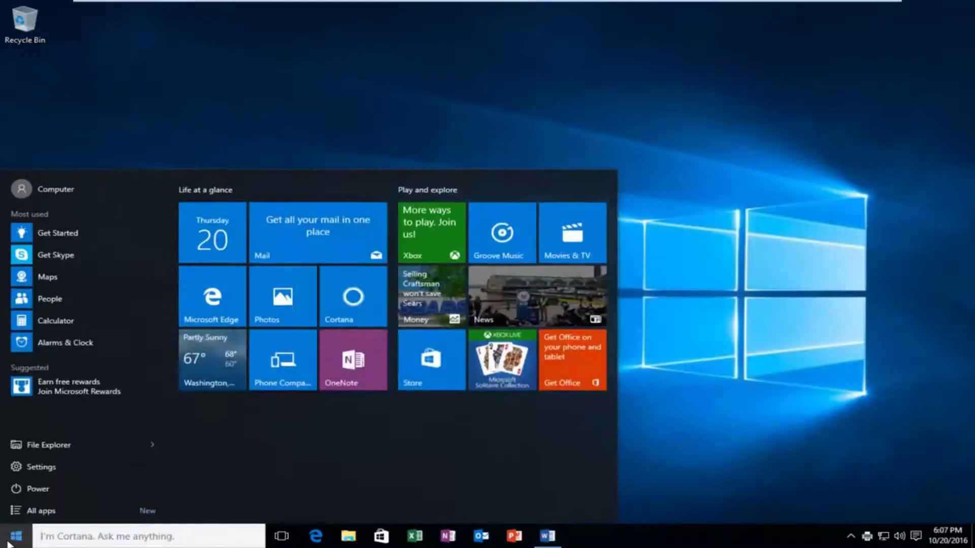
pyautogui.write('di')
pyautogui.press('BackSpace')
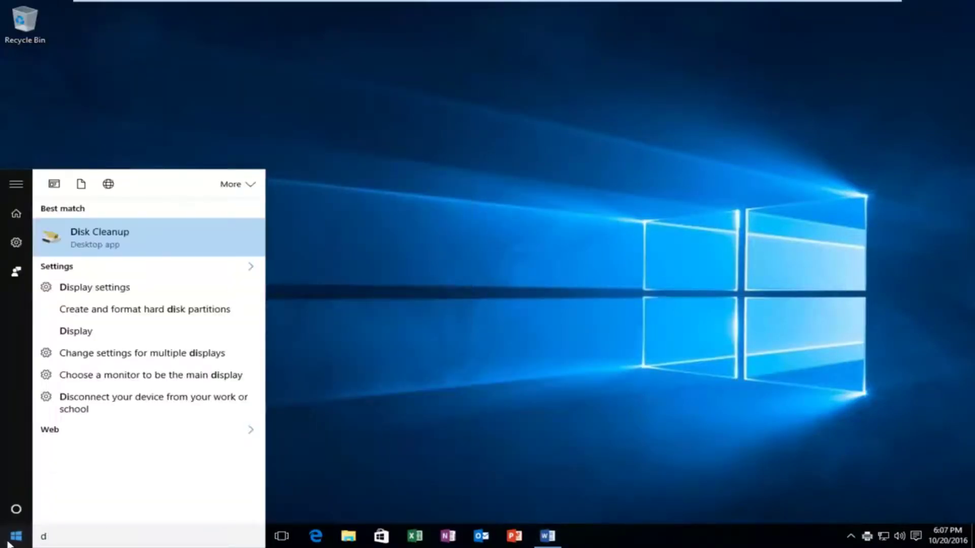
pyautogui.write('ocuments')
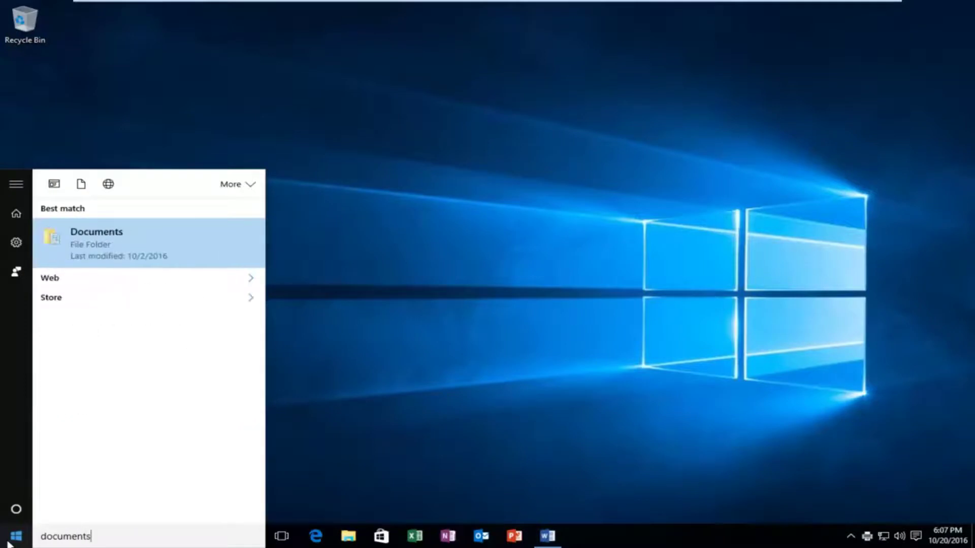
pyautogui.click(92, 243)
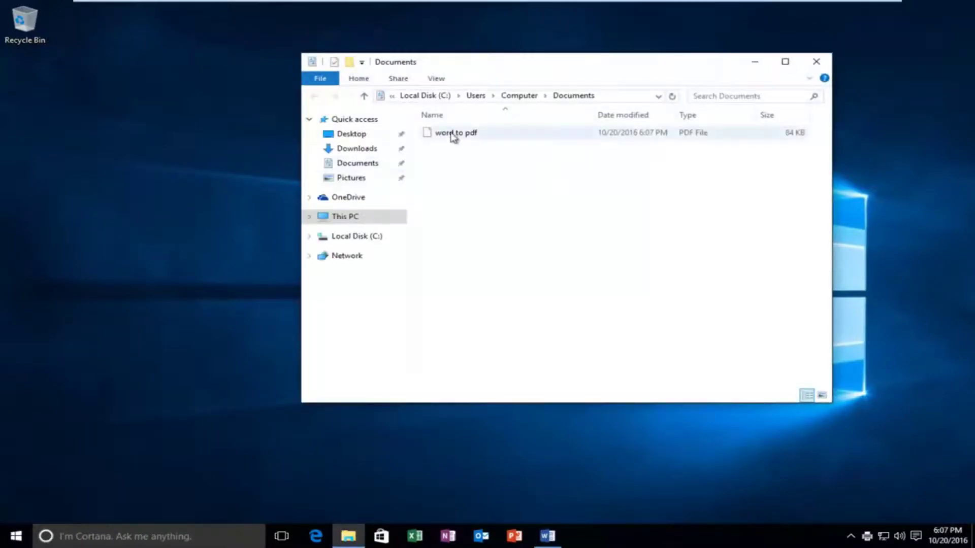
pyautogui.click(688, 131)
# Open 'word to pdf' in Edge, scroll through the one-page 'test' PDF, then close Edge.
pyautogui.doubleClick(446, 136)
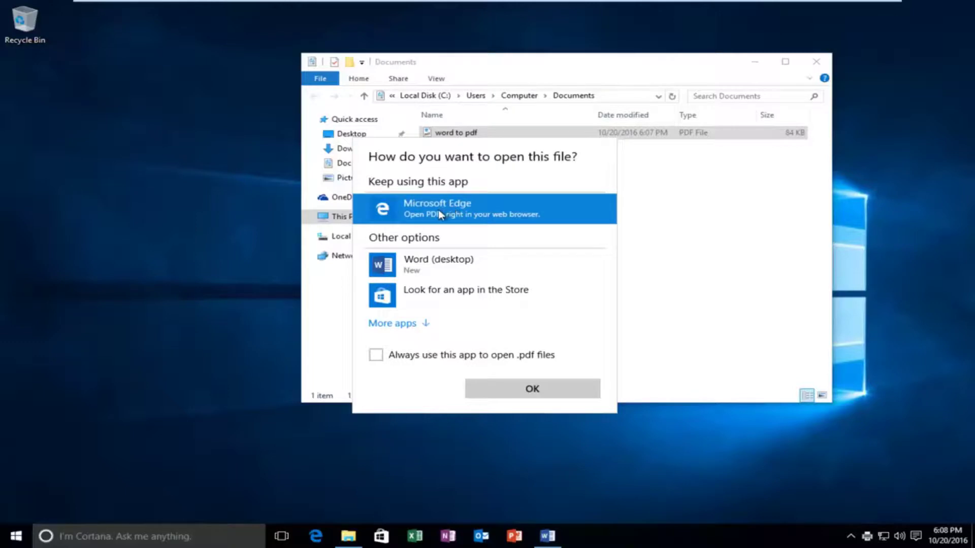
pyautogui.doubleClick(403, 217)
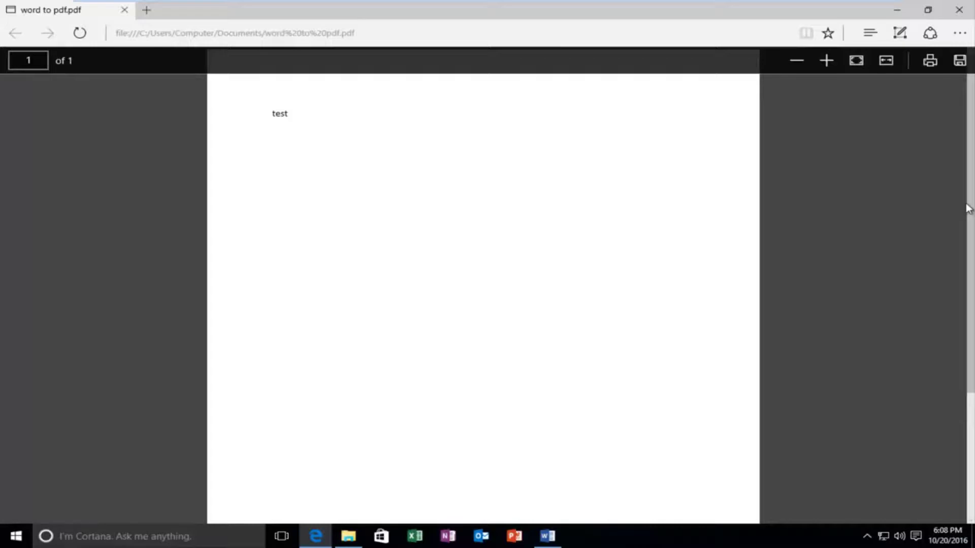
pyautogui.scroll(-3, 884, 302)
pyautogui.scroll(3, 874, 316)
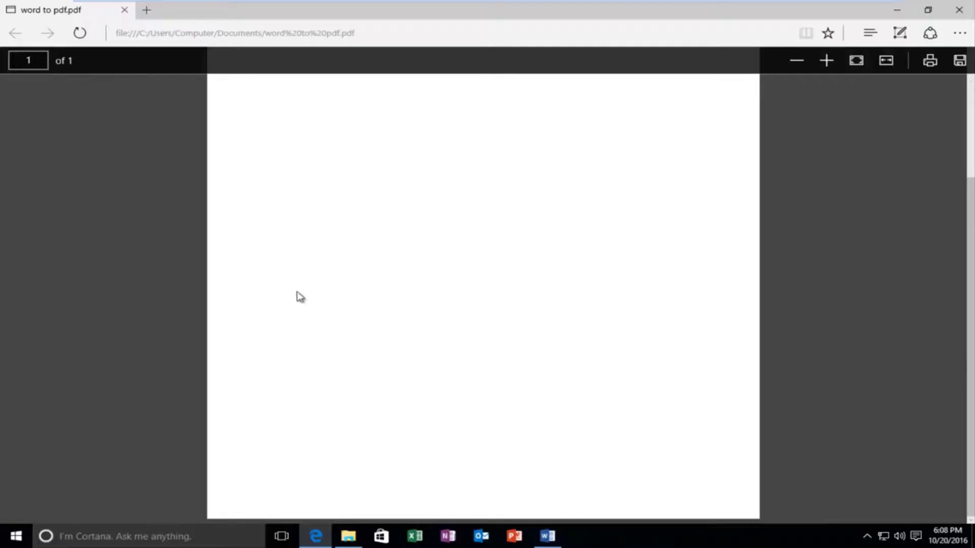
pyautogui.click(959, 9)
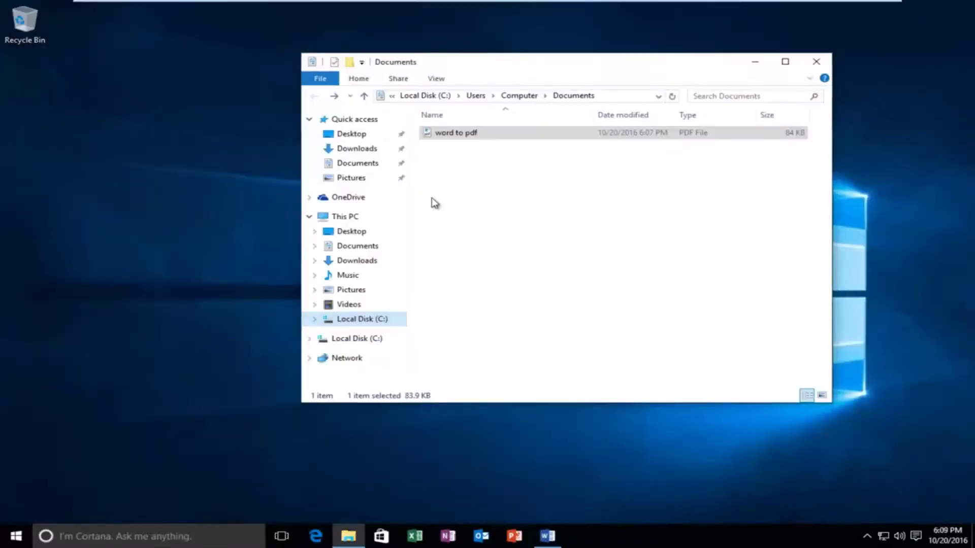
# Close the Documents window, launch Snipping Tool, and capture a rectangular snip of the desktop.
pyautogui.click(816, 61)
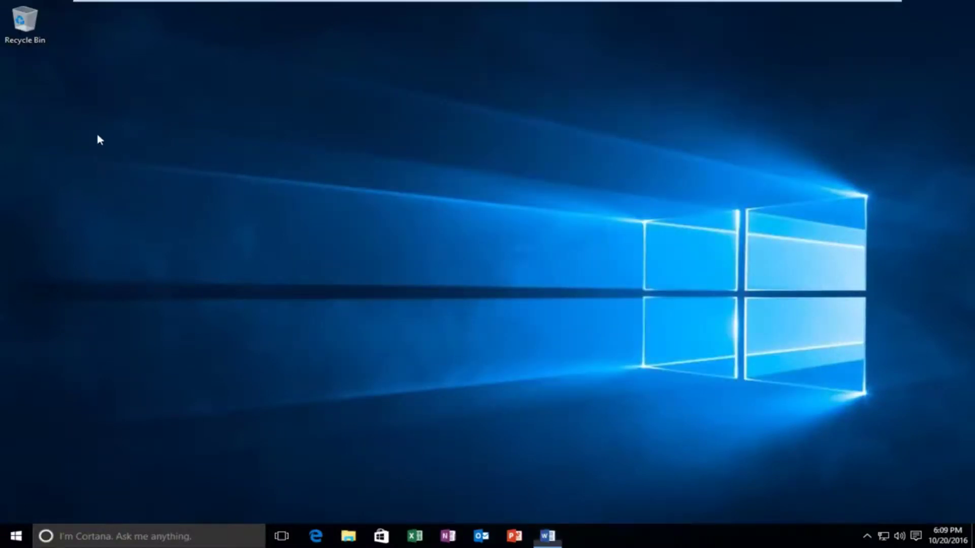
pyautogui.click(2, 540)
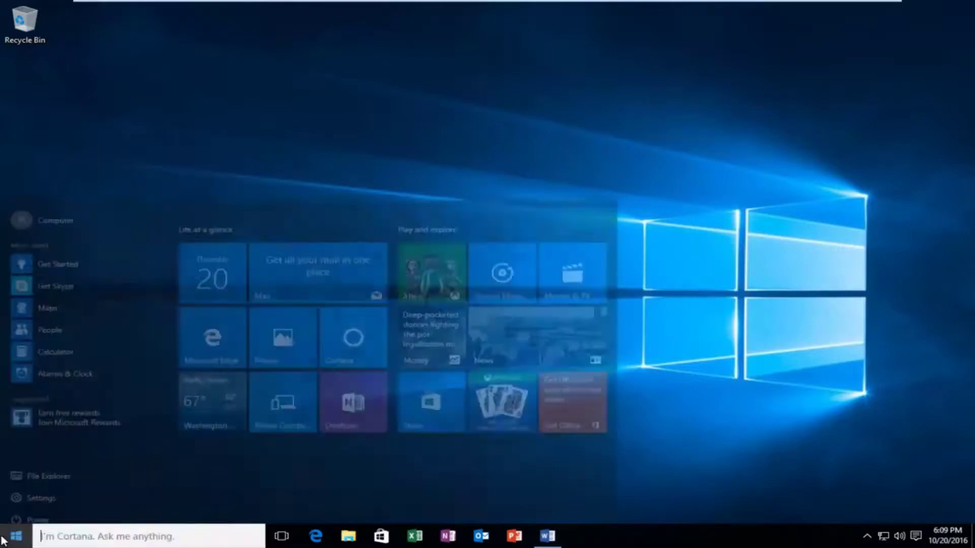
pyautogui.write('sniping')
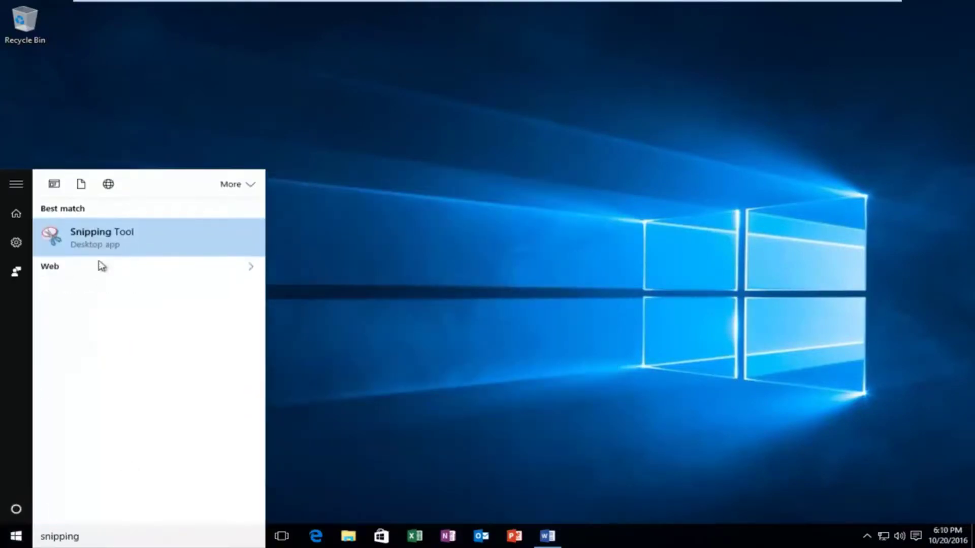
pyautogui.click(124, 244)
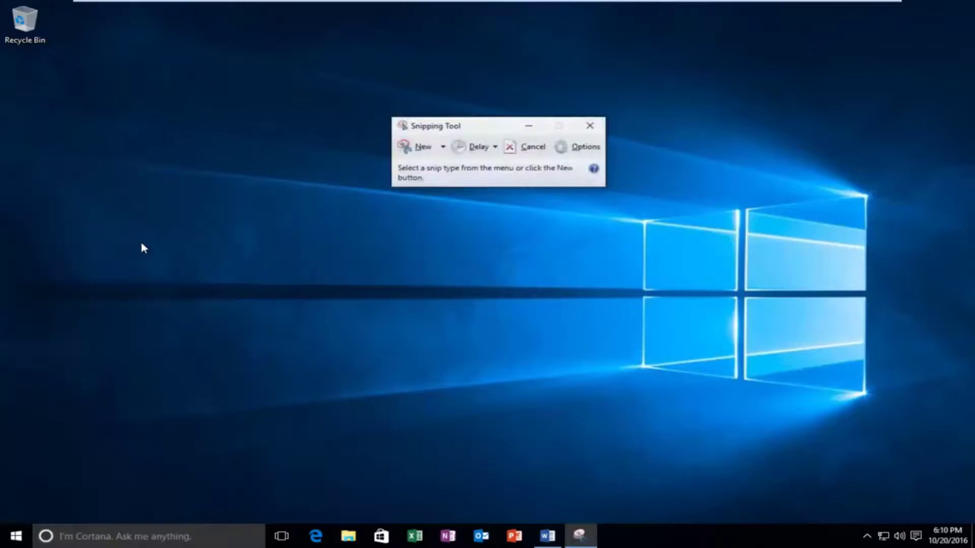
pyautogui.click(416, 145)
pyautogui.moveTo(1, 2); pyautogui.dragTo(503, 351)
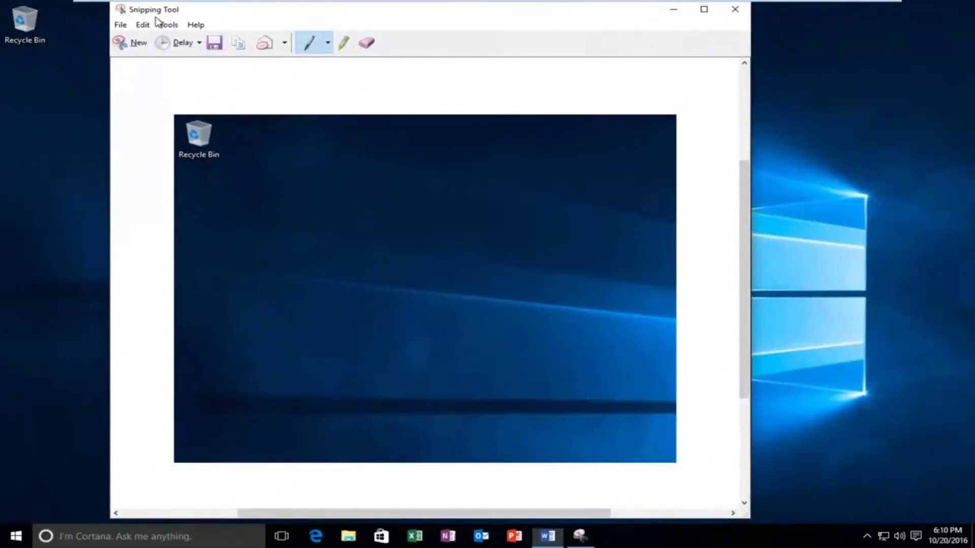
# Bring up the snip's print dialog from the File menu and cancel it without printing.
pyautogui.click(121, 25)
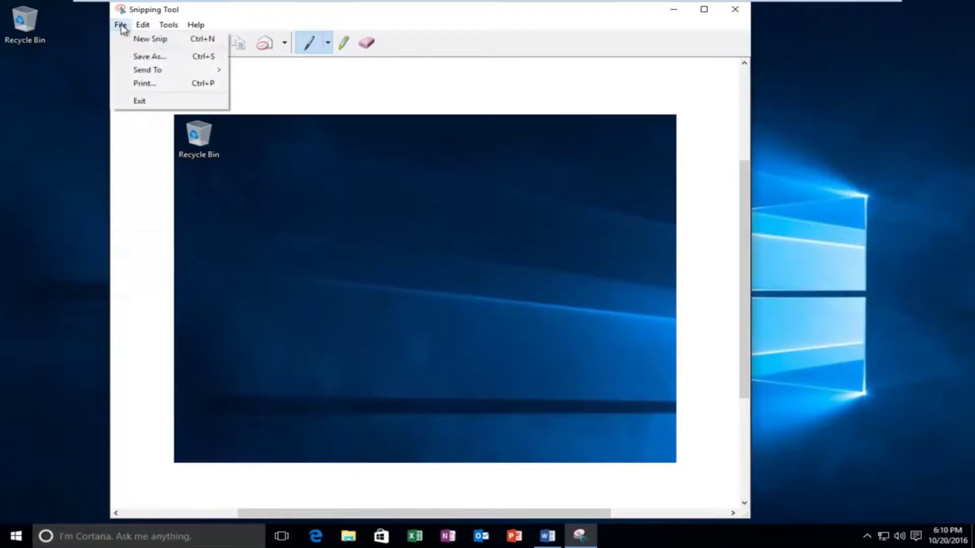
pyautogui.click(144, 85)
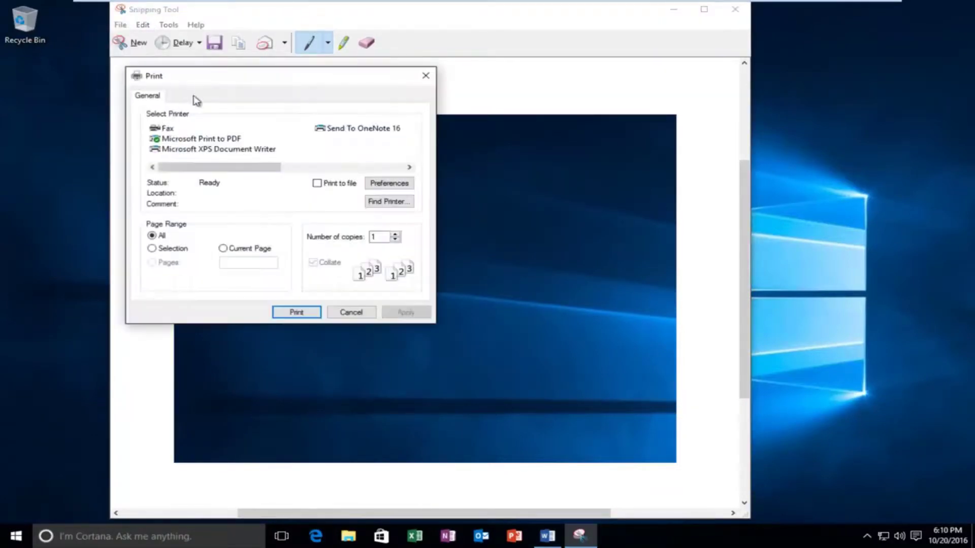
pyautogui.moveTo(200, 85); pyautogui.dragTo(331, 122)
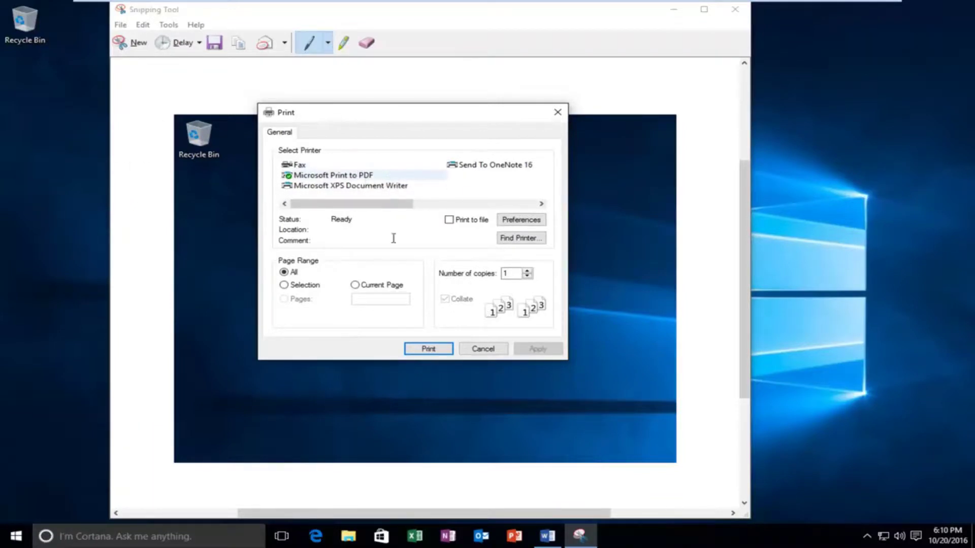
pyautogui.click(480, 352)
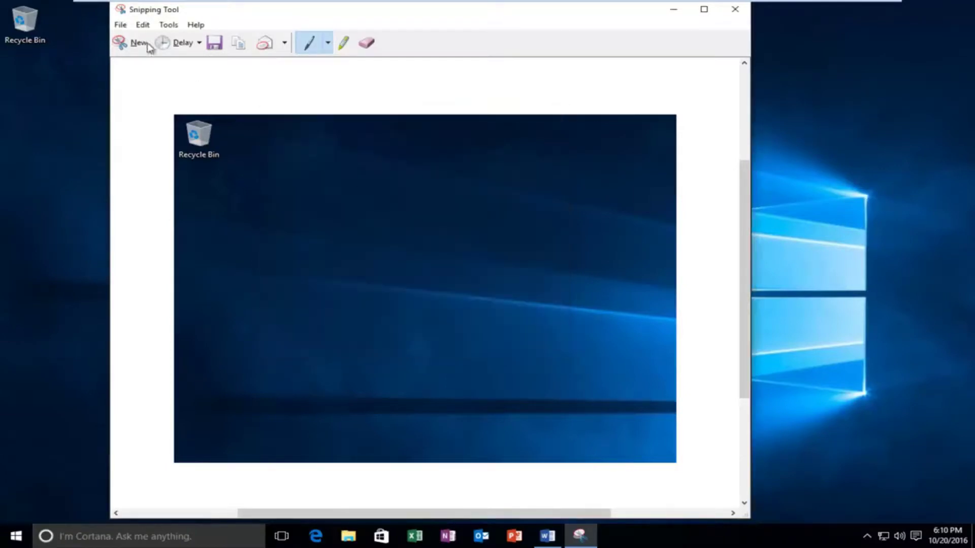
# Save the snip to the Desktop as Capture and close Snipping Tool.
pyautogui.click(218, 43)
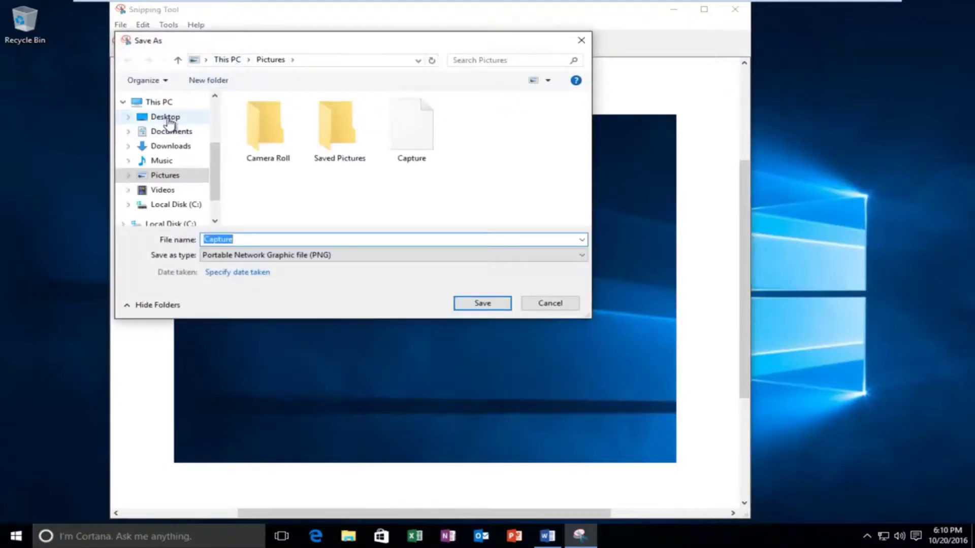
pyautogui.click(168, 117)
pyautogui.click(482, 301)
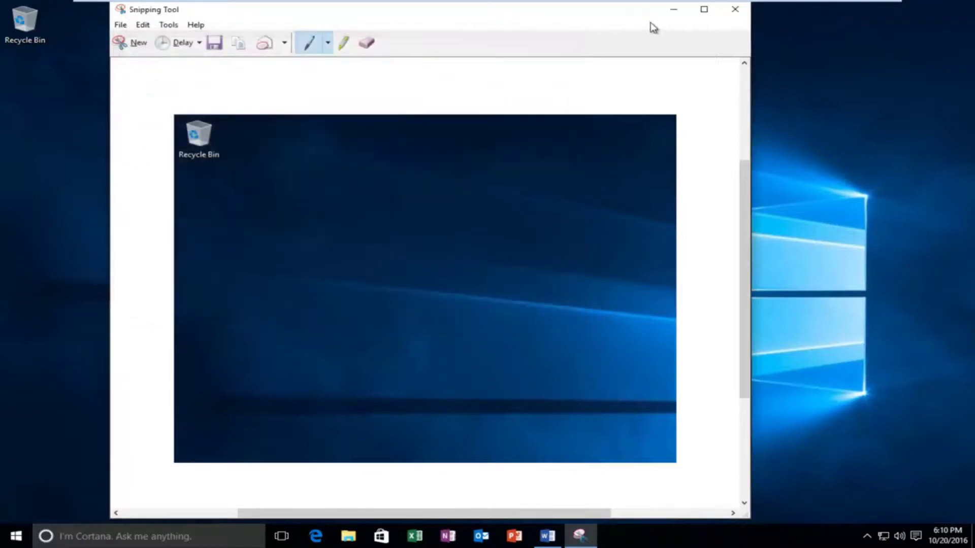
pyautogui.click(733, 9)
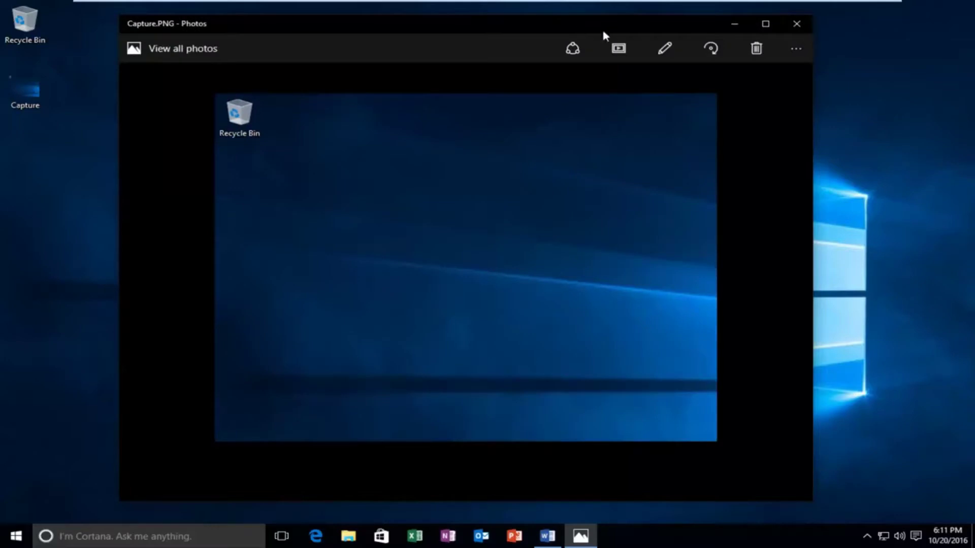
pyautogui.click(797, 48)
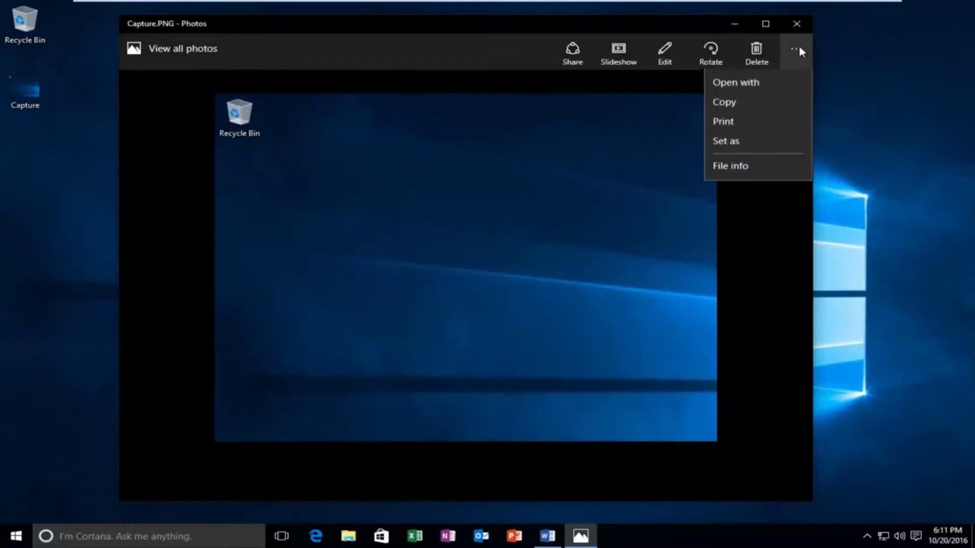
pyautogui.click(723, 126)
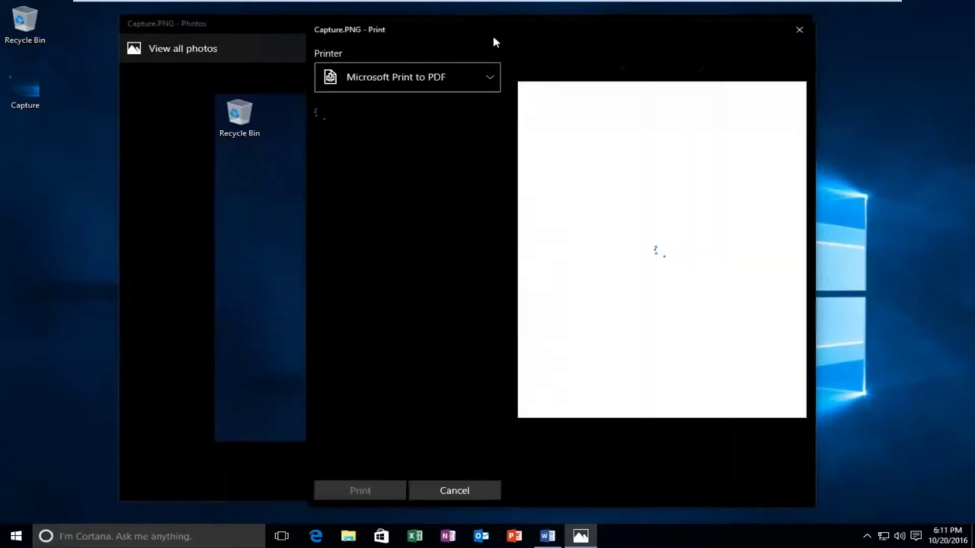
pyautogui.click(513, 81)
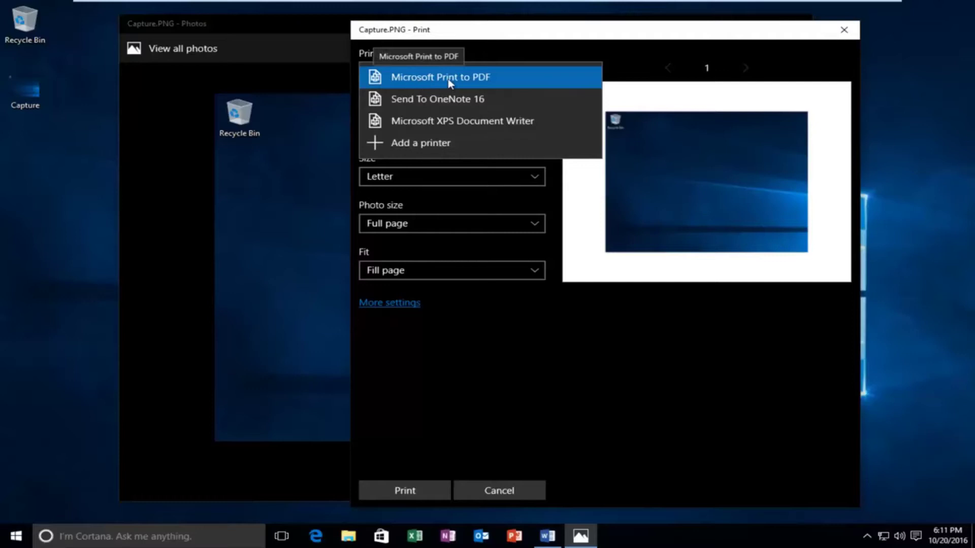
pyautogui.click(843, 31)
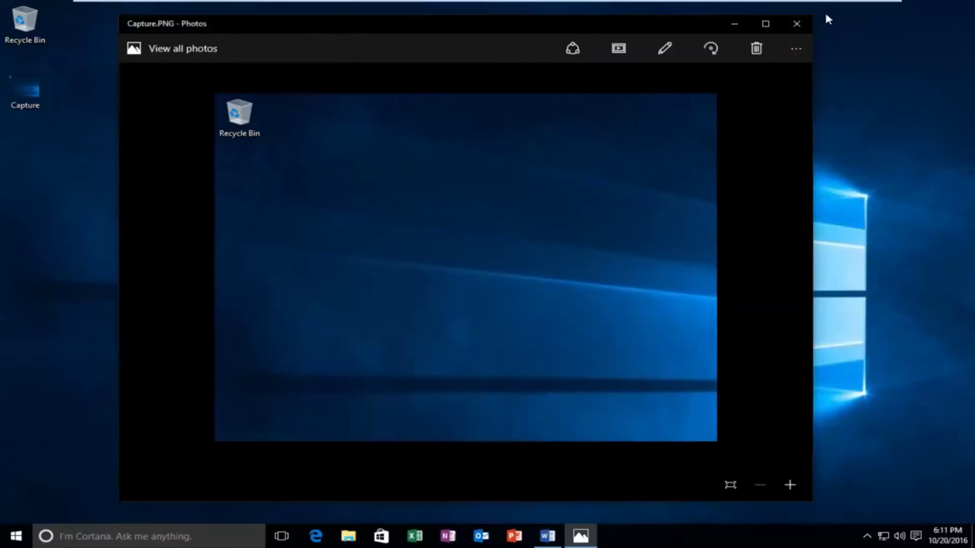
# Close the Photos window showing Capture.PNG.
pyautogui.click(801, 31)
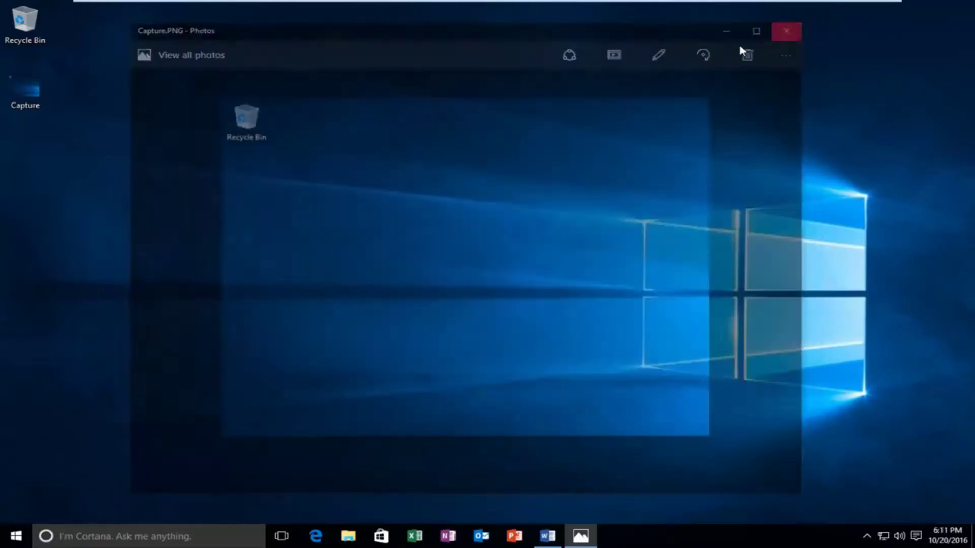